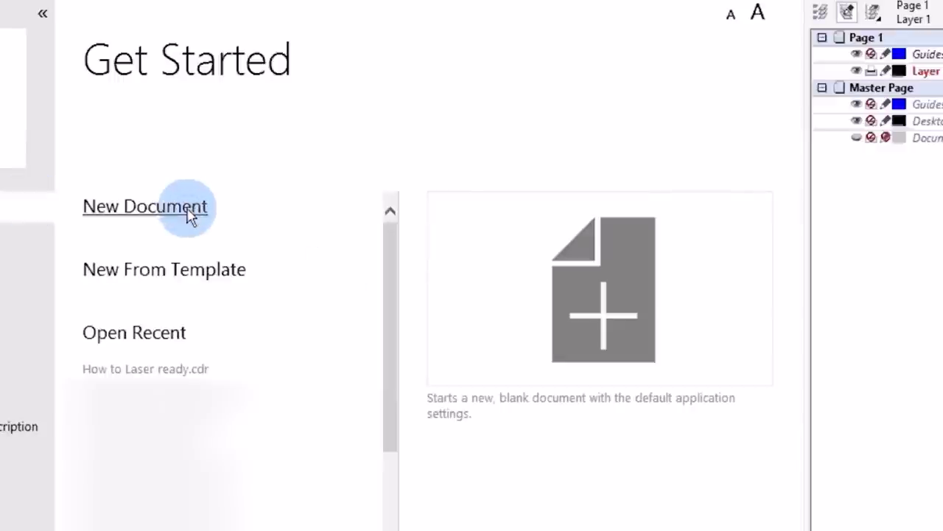
- Dismiss the new-document settings and switch to the How to Laser ready.cdr document
click(190, 214)
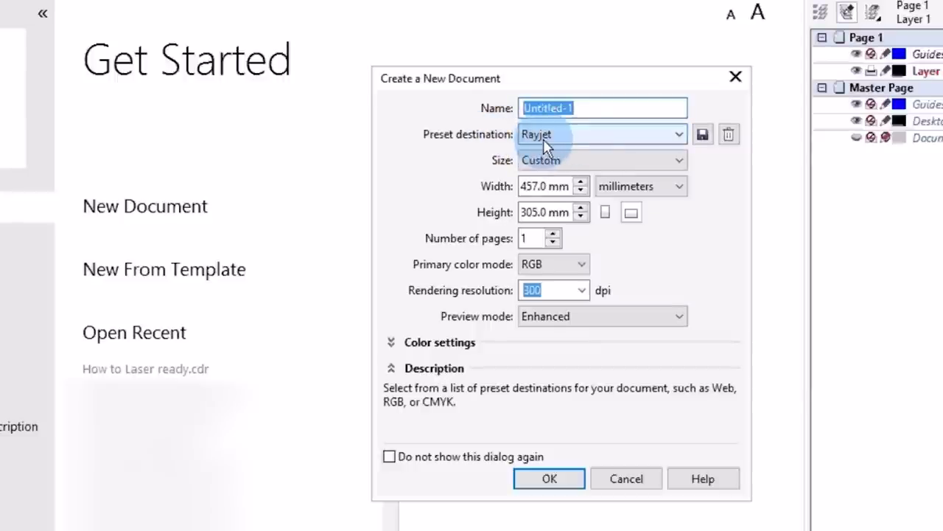
mouse_move(488, 212)
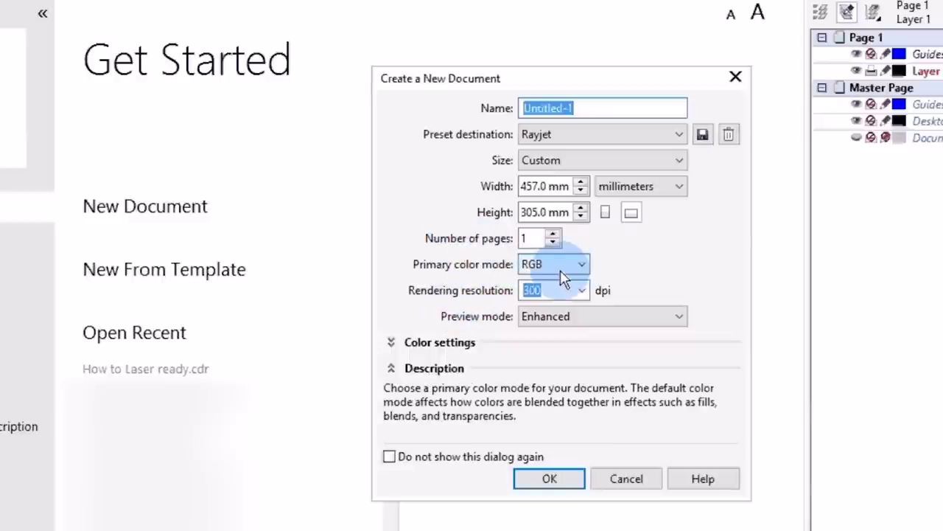
mouse_move(464, 282)
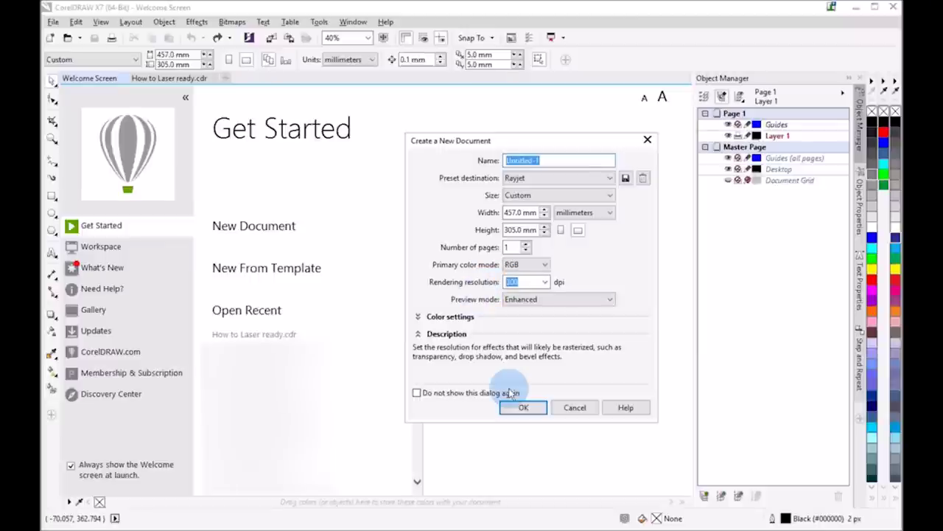
click(576, 410)
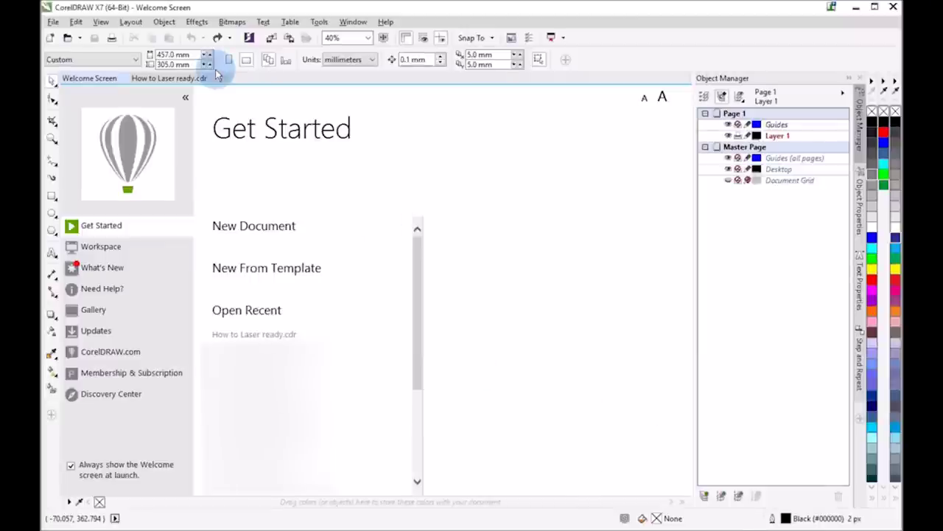
click(187, 80)
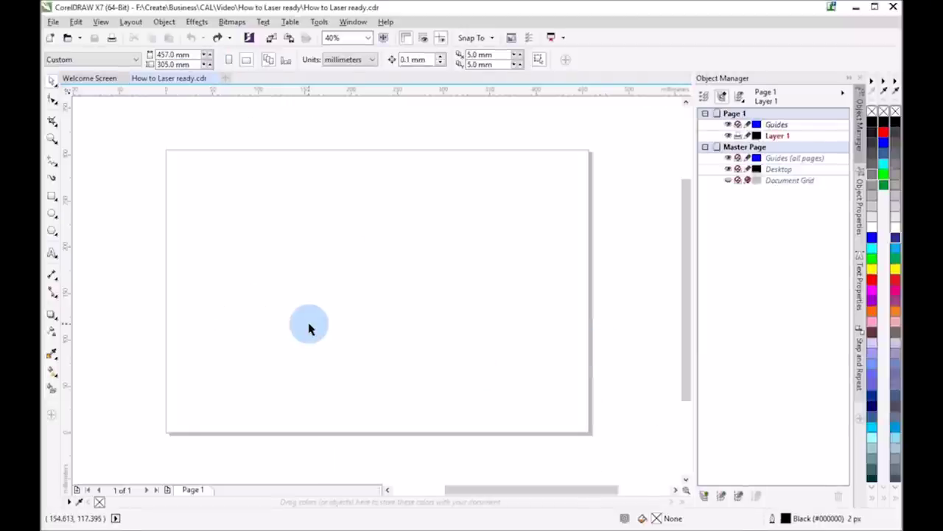
click(162, 55)
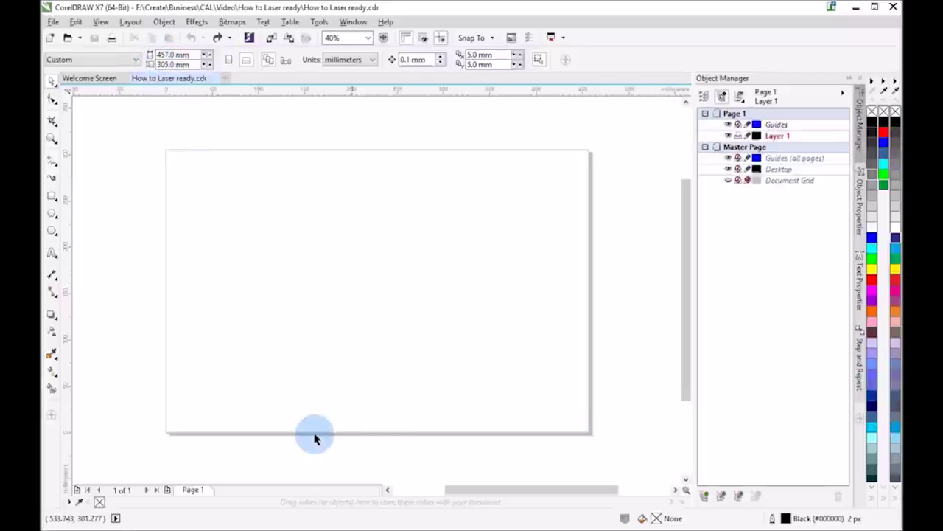
- Draw a rectangle in the page's upper left and give it a Hairline outline width
click(52, 195)
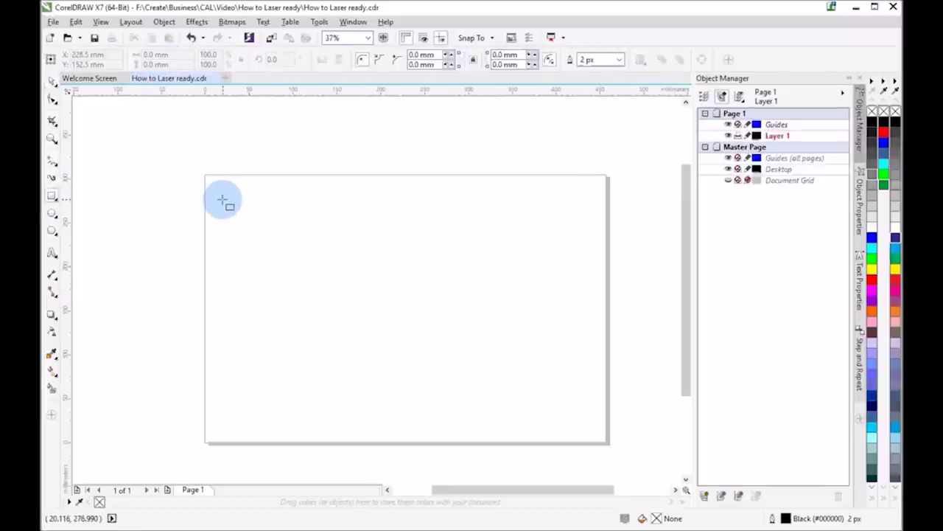
drag(214, 185, 393, 313)
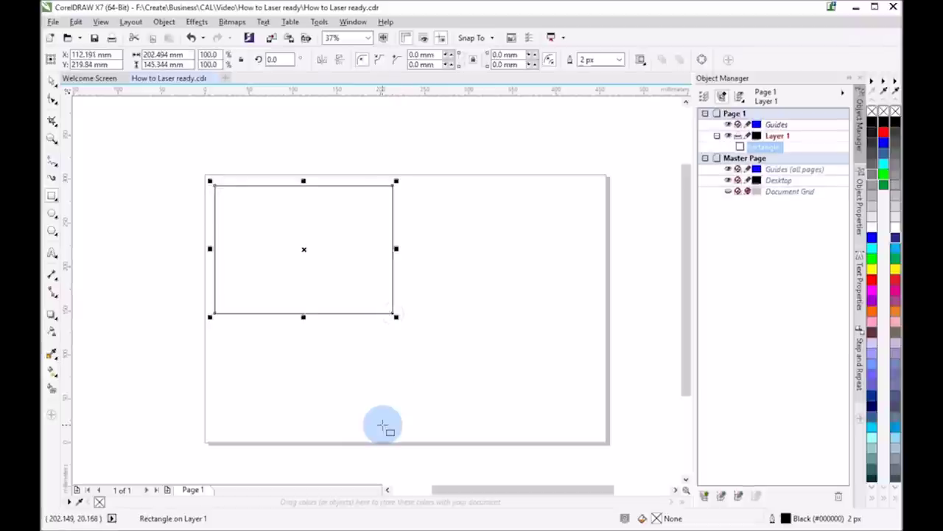
click(383, 426)
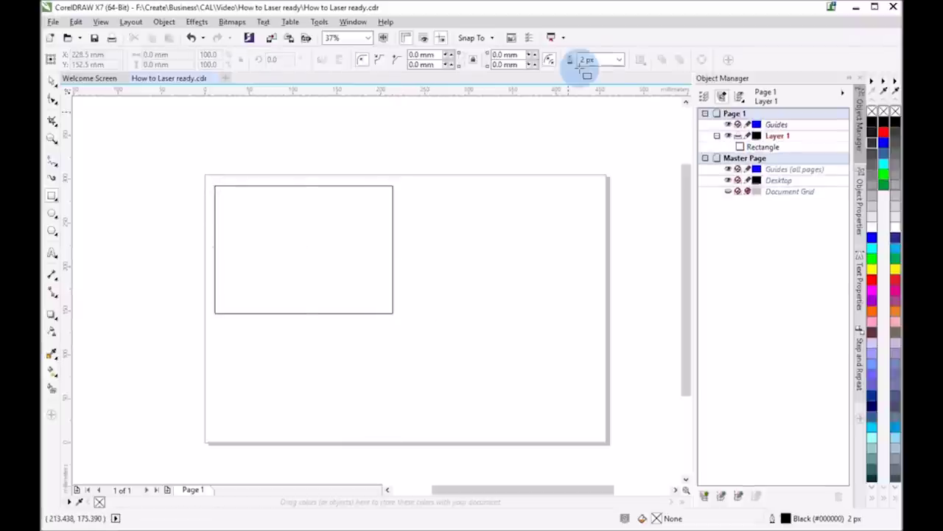
click(621, 60)
click(612, 87)
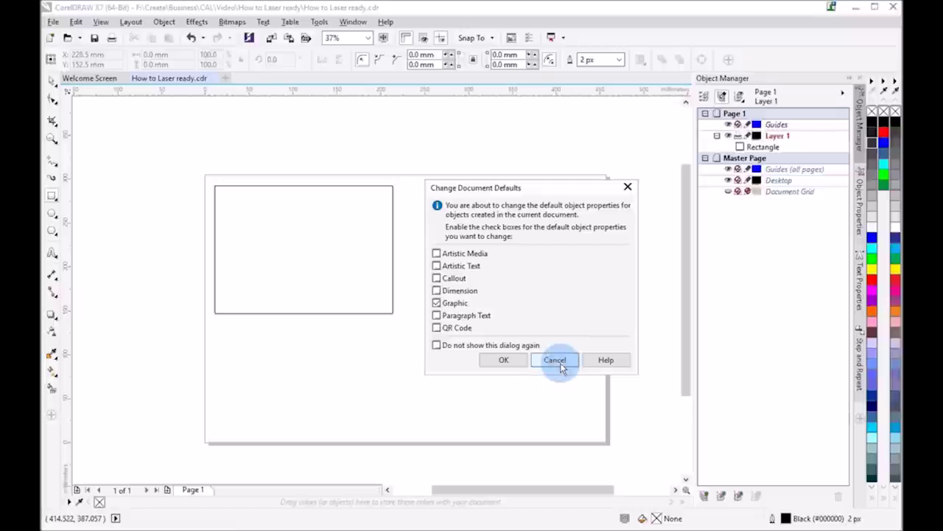
click(556, 360)
click(393, 281)
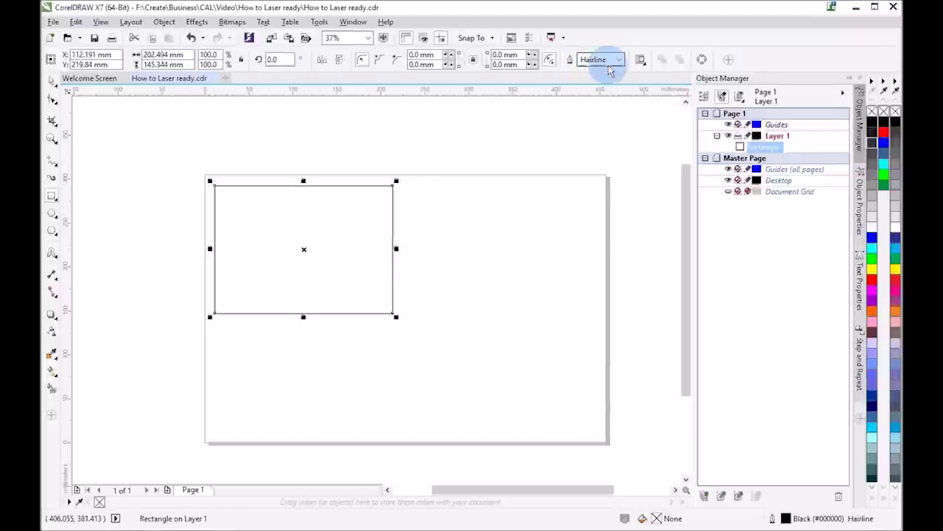
click(582, 61)
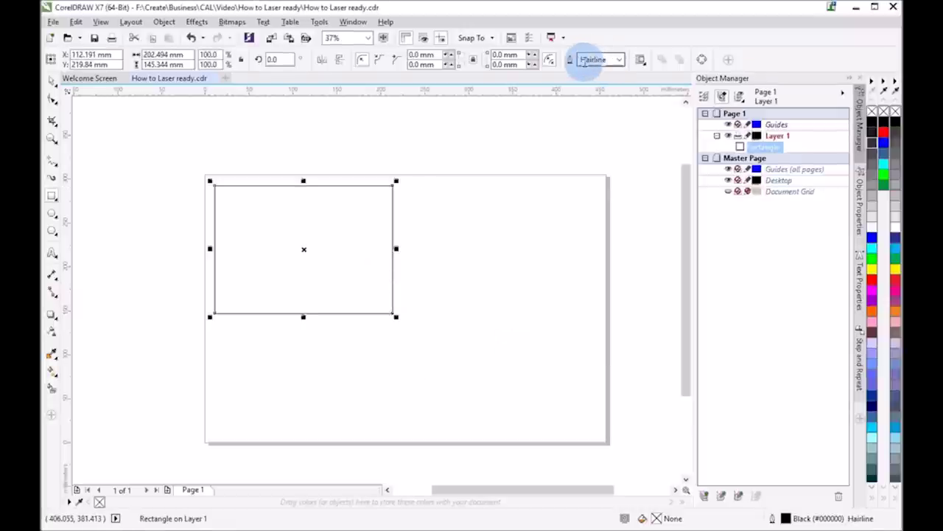
- Set the rectangle's outline to red and its fill to solid black from the palette
right_click(884, 133)
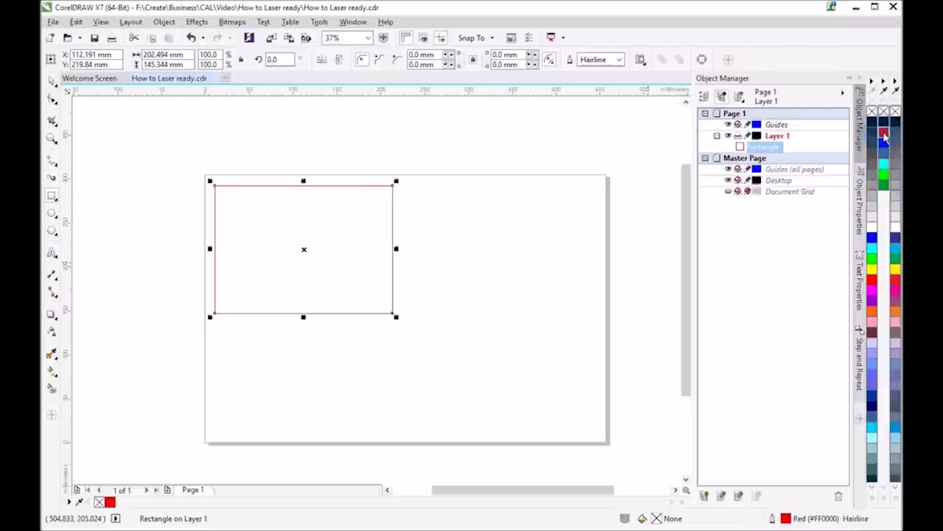
click(884, 127)
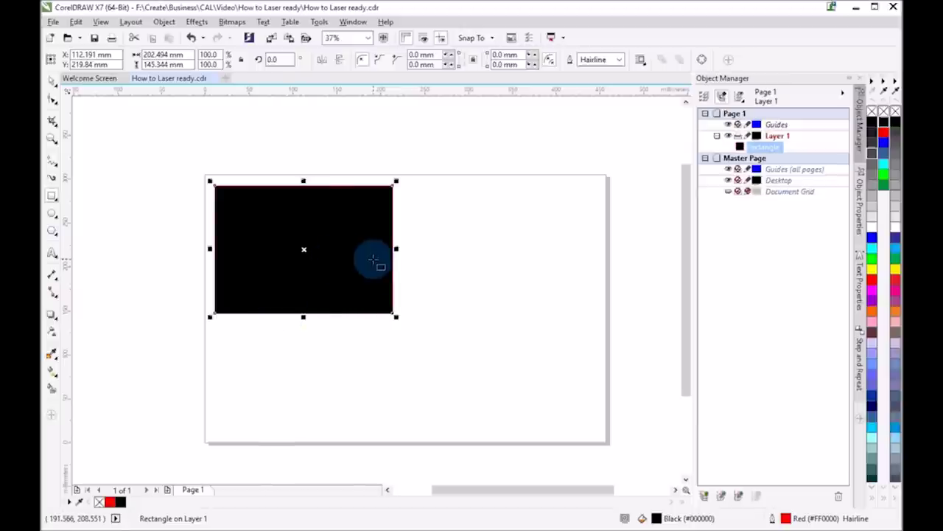
- Undo the black fill, then draw a smaller black-filled rectangle inside the red frame and deselect it
key(ctrl+z)
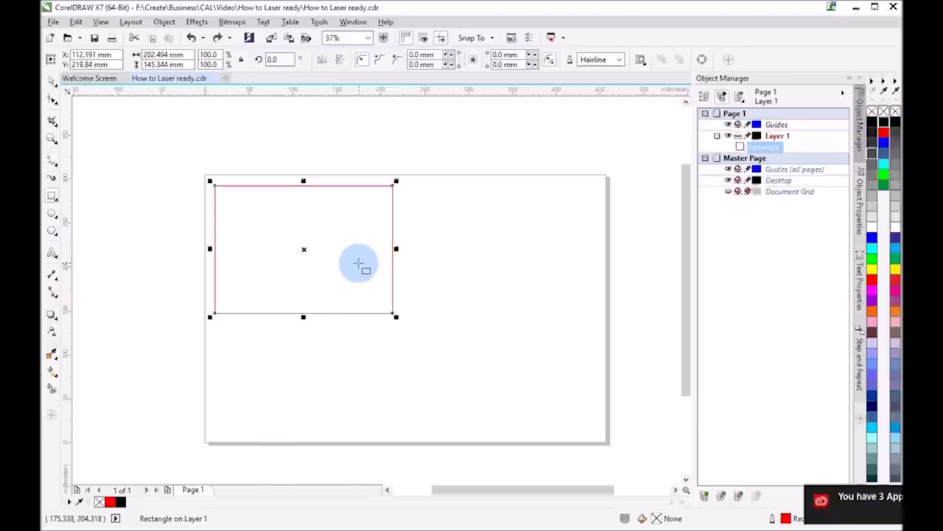
drag(247, 210, 354, 288)
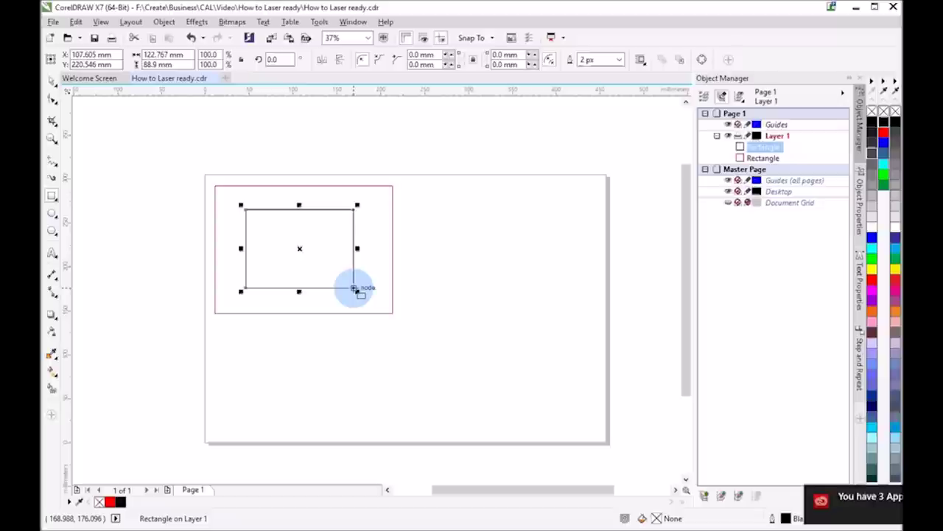
click(884, 125)
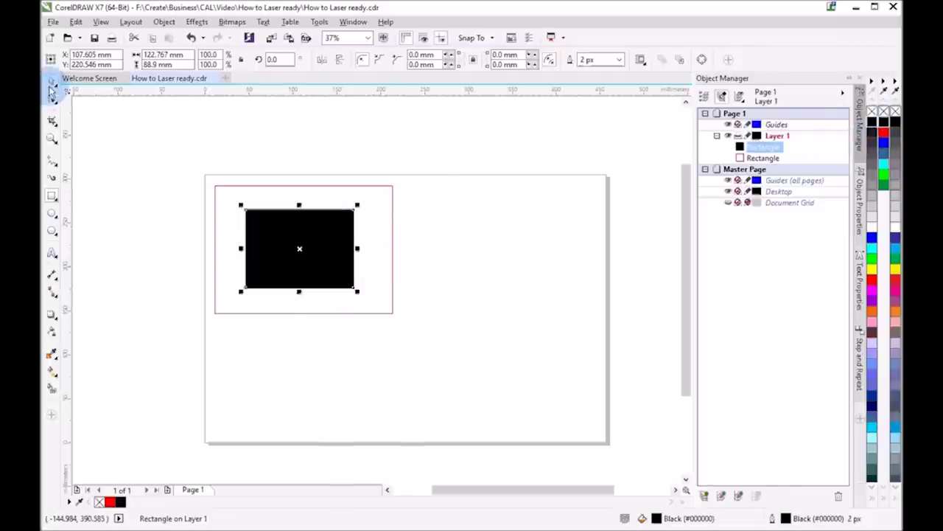
click(103, 177)
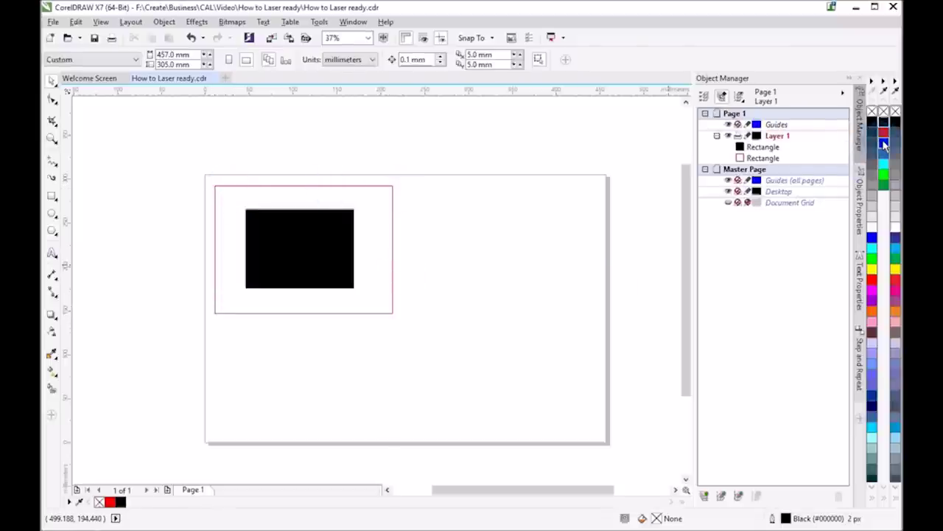
- Draw a rectangle between the black box and red frame, with a blue Hairline outline
click(230, 204)
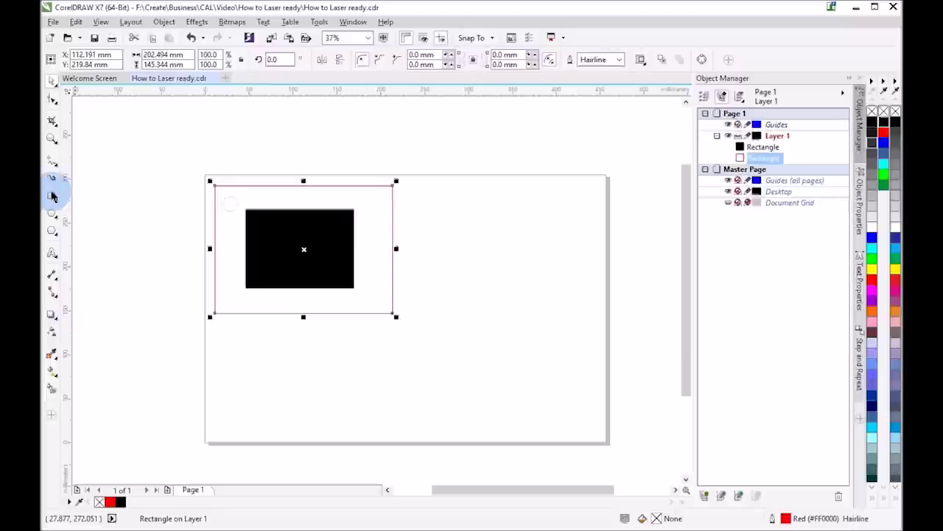
drag(227, 193, 379, 305)
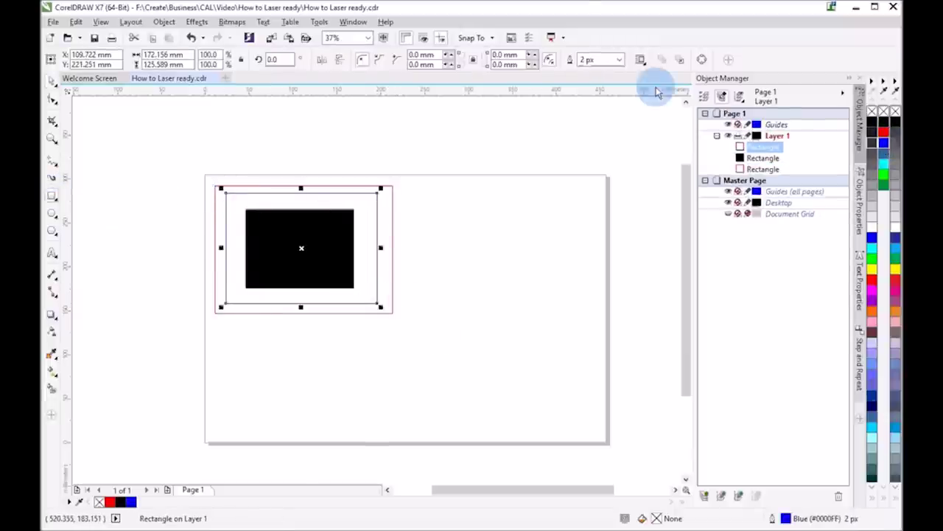
click(618, 59)
click(614, 82)
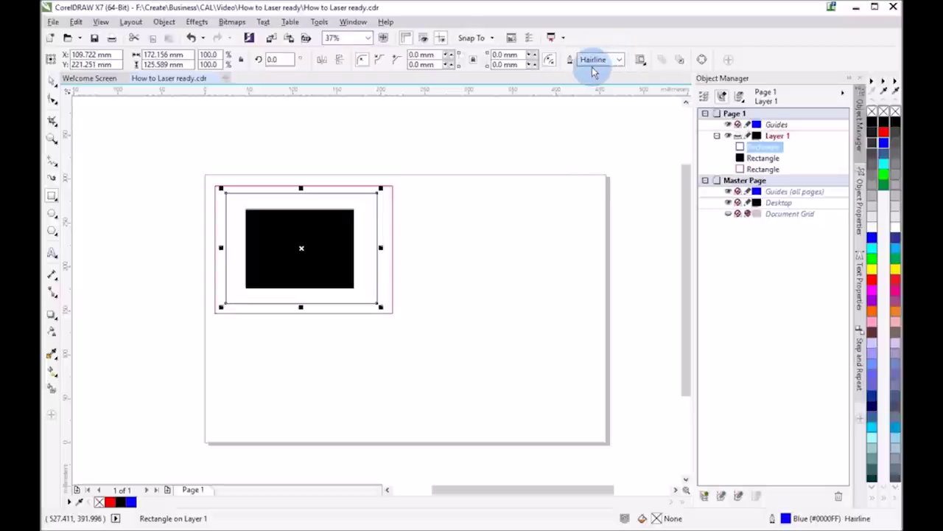
click(595, 59)
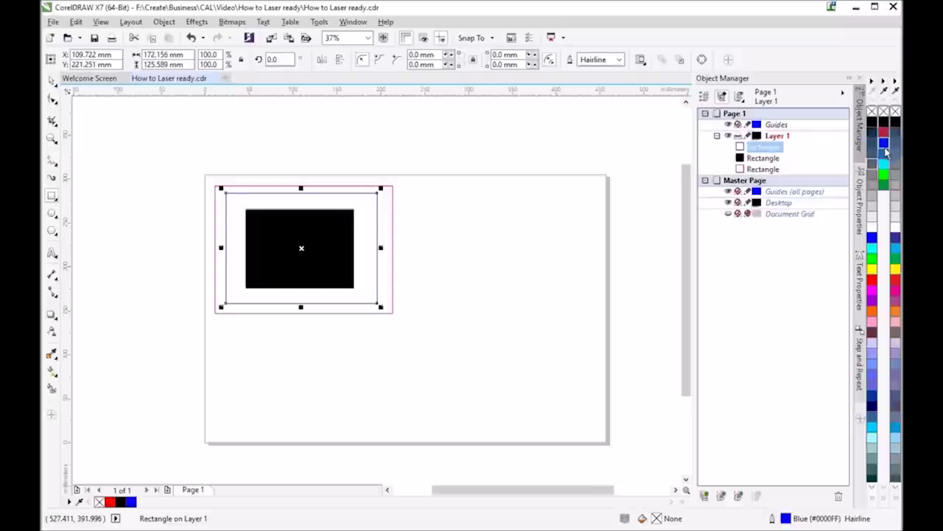
drag(886, 151, 295, 306)
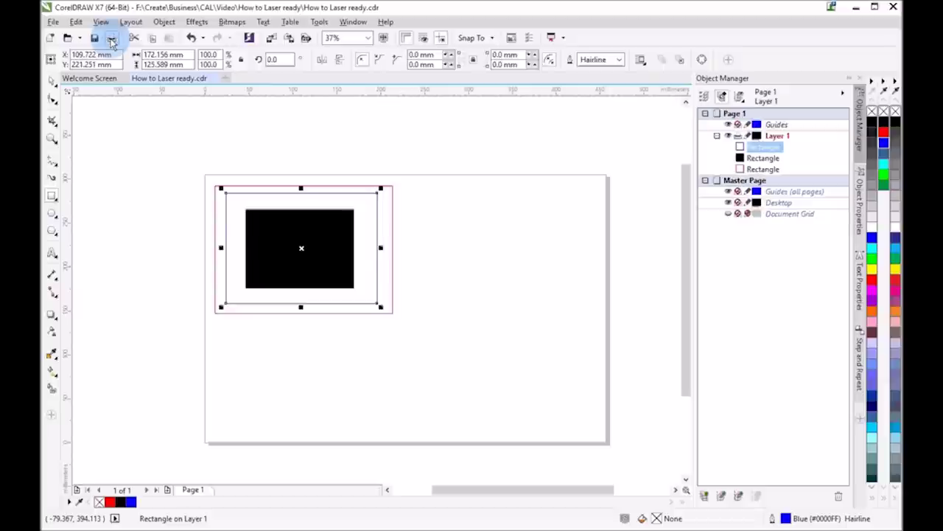
- Open Print and choose the Rayjet print style for the Rayjet Engraver
click(111, 38)
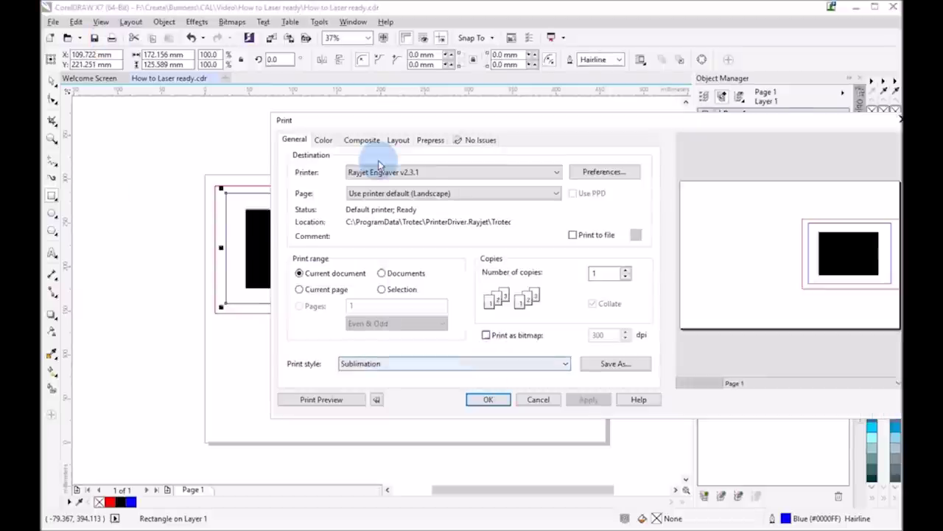
click(458, 363)
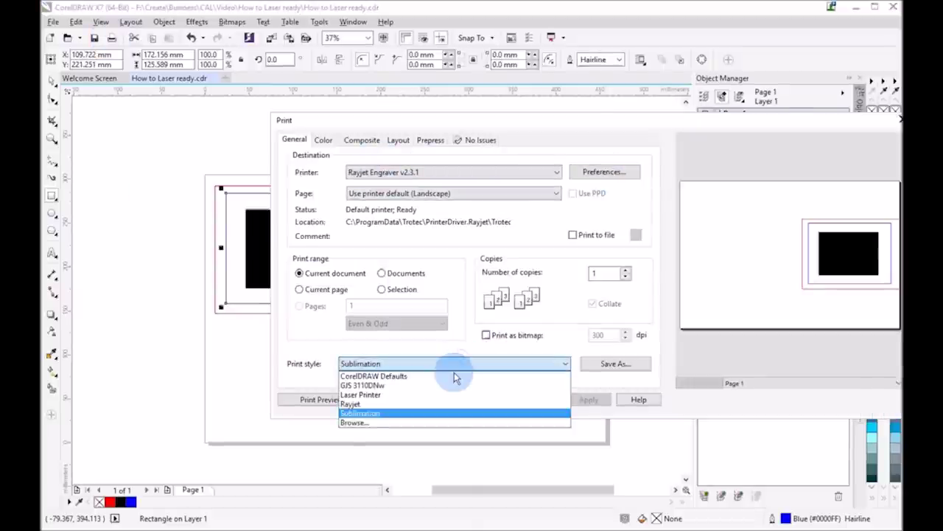
click(448, 404)
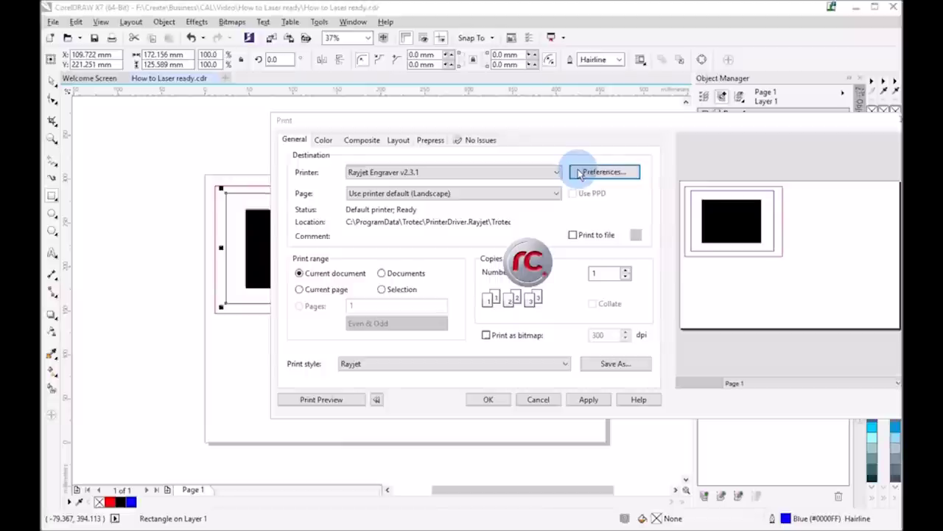
- In the Rayjet driver preferences, choose Balsa as the material and view red's cut settings
click(577, 171)
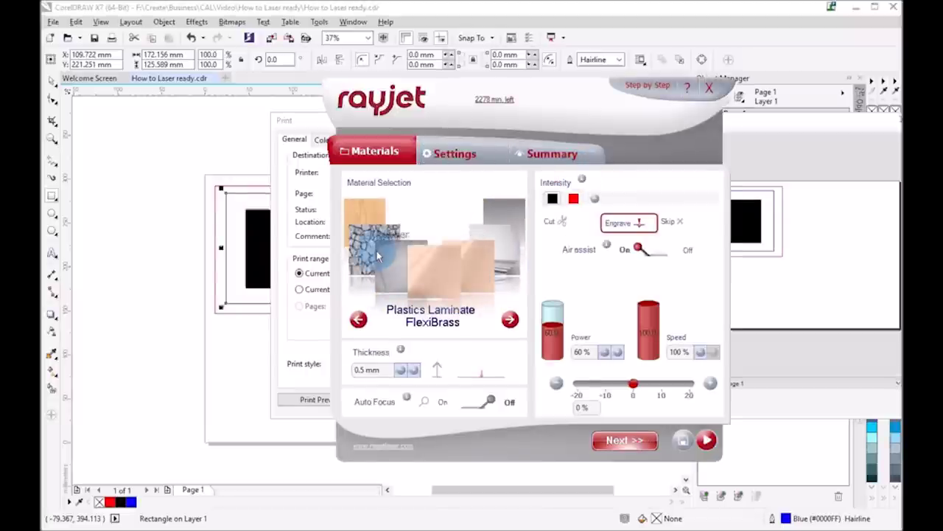
click(427, 318)
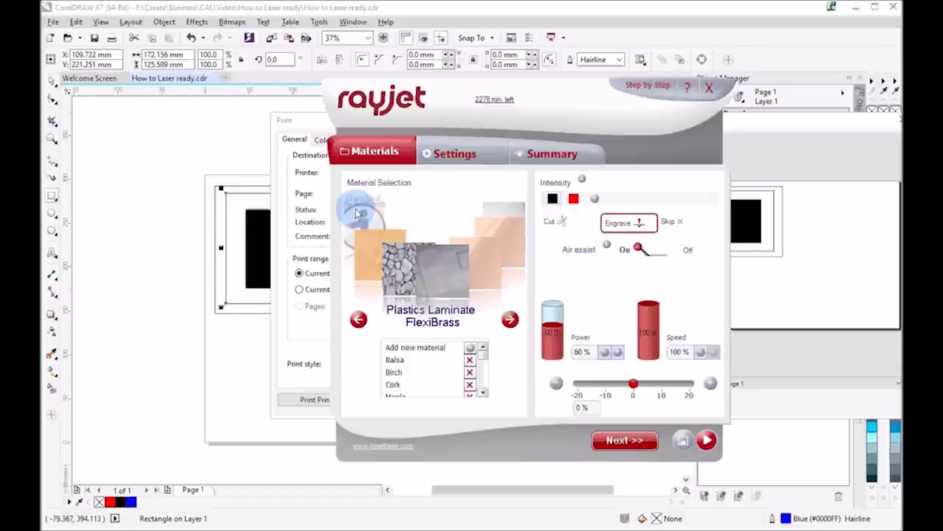
click(421, 360)
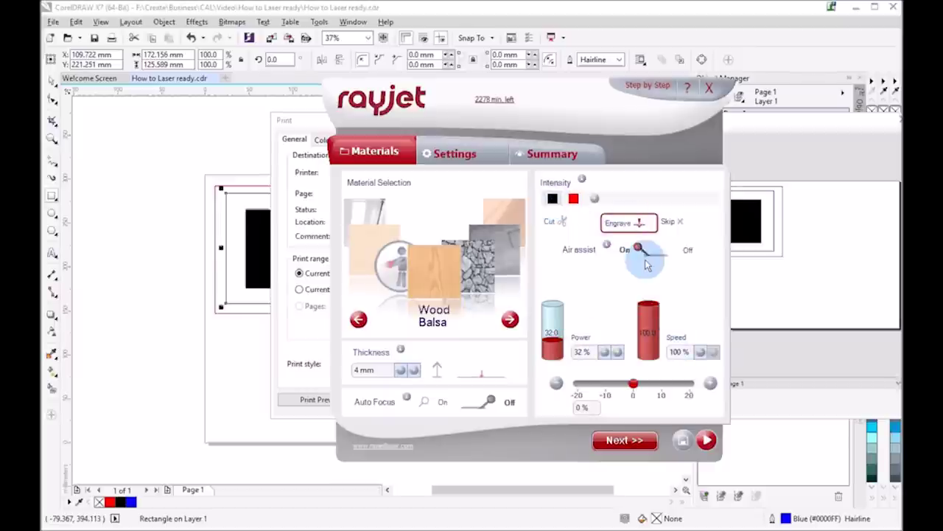
click(575, 199)
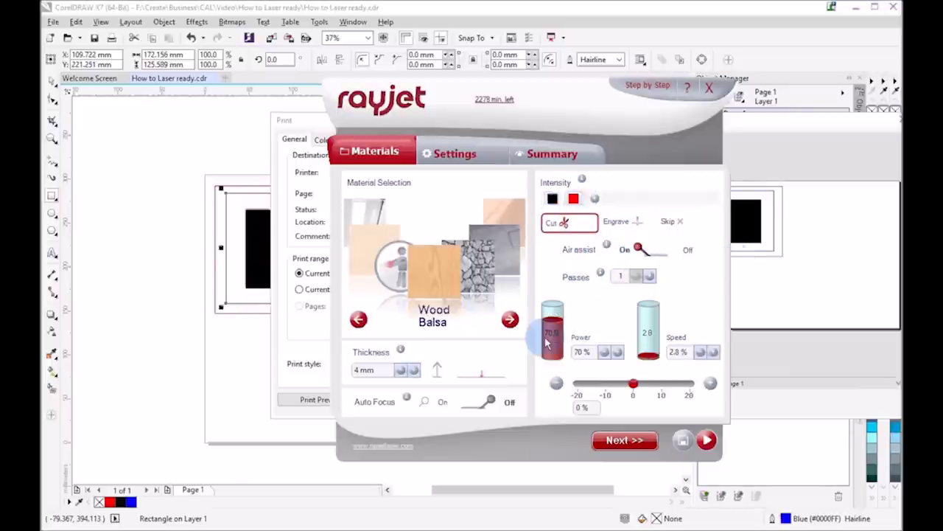
- Add blue as a third laser colour set to Cut with 100% speed
click(595, 199)
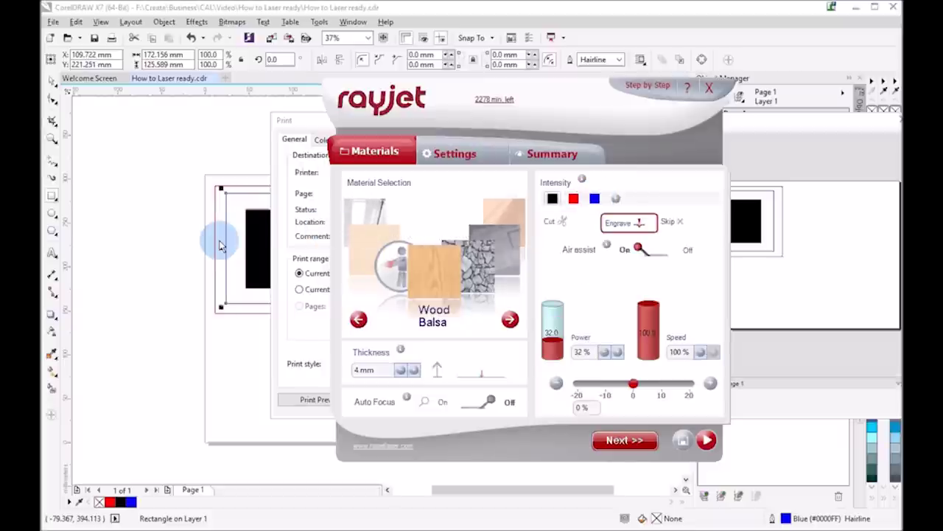
click(562, 222)
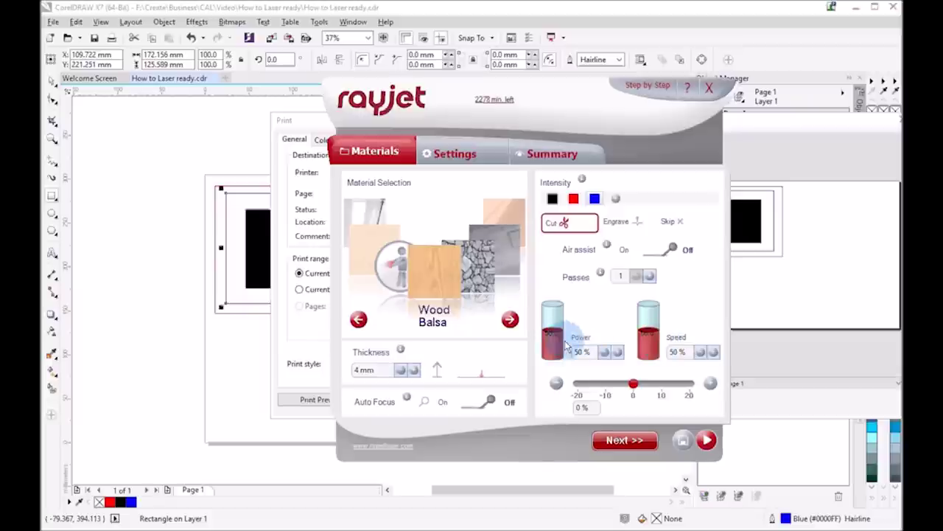
click(552, 200)
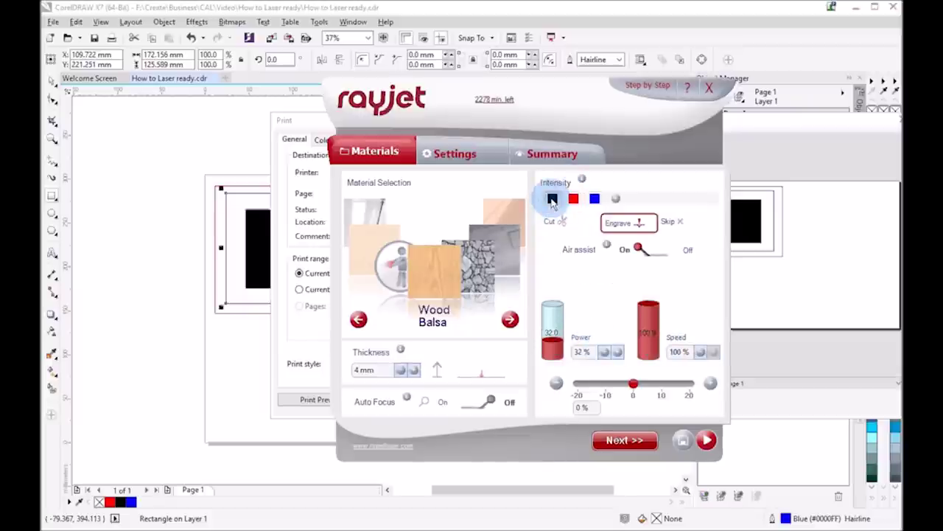
click(595, 200)
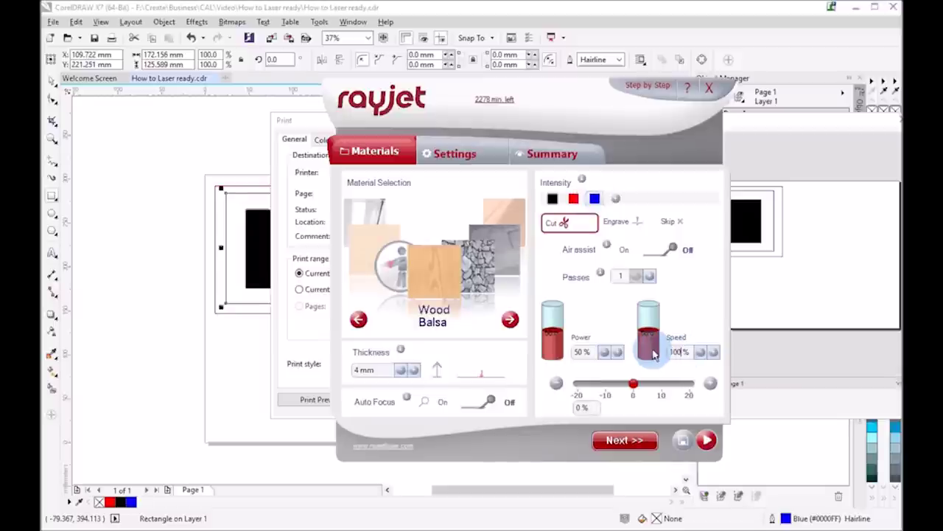
click(580, 352)
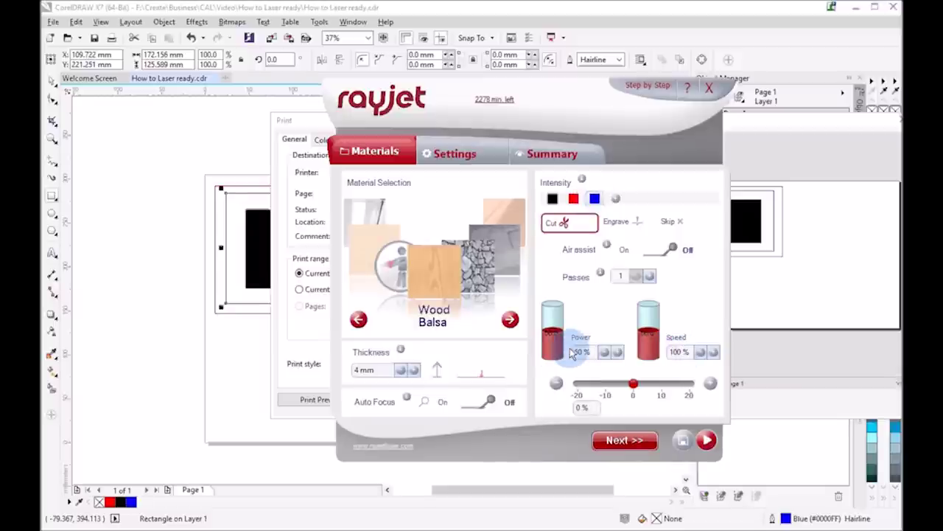
- Review the black, blue and red colour settings in the Rayjet driver
click(552, 198)
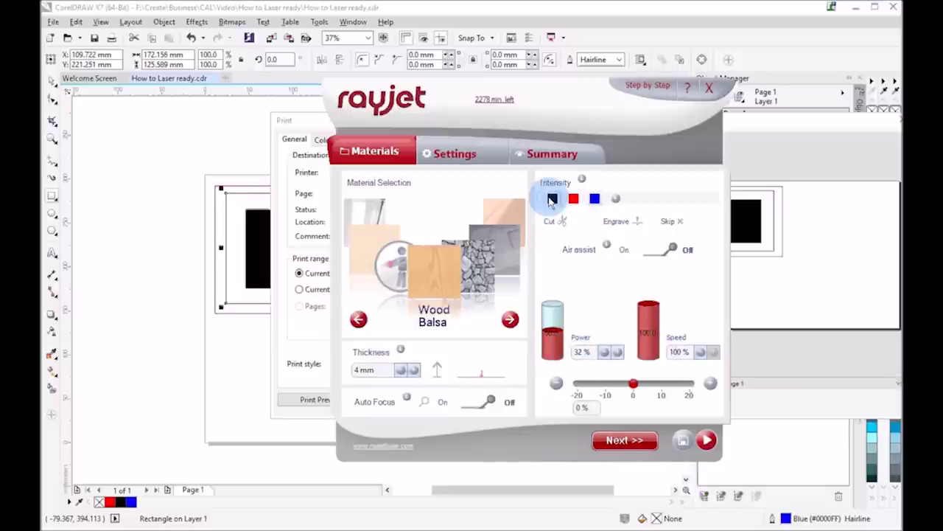
click(594, 198)
click(580, 349)
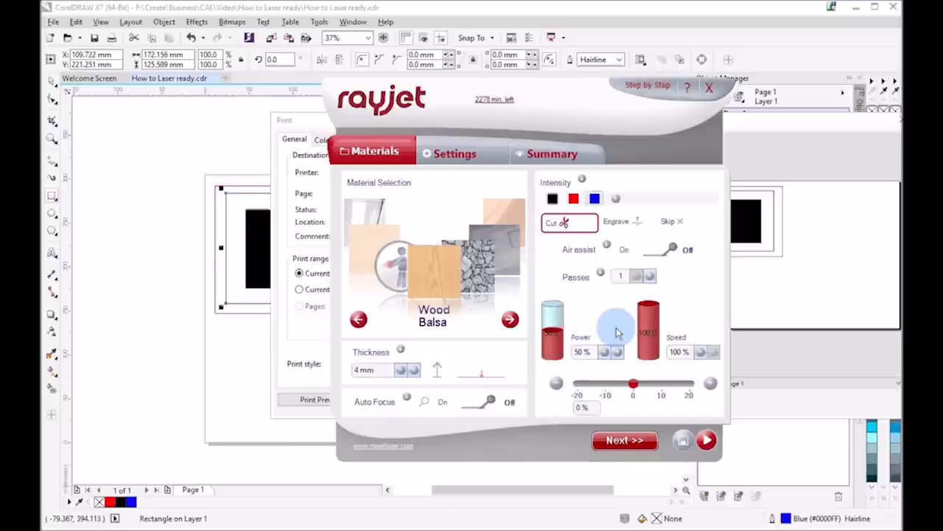
click(575, 200)
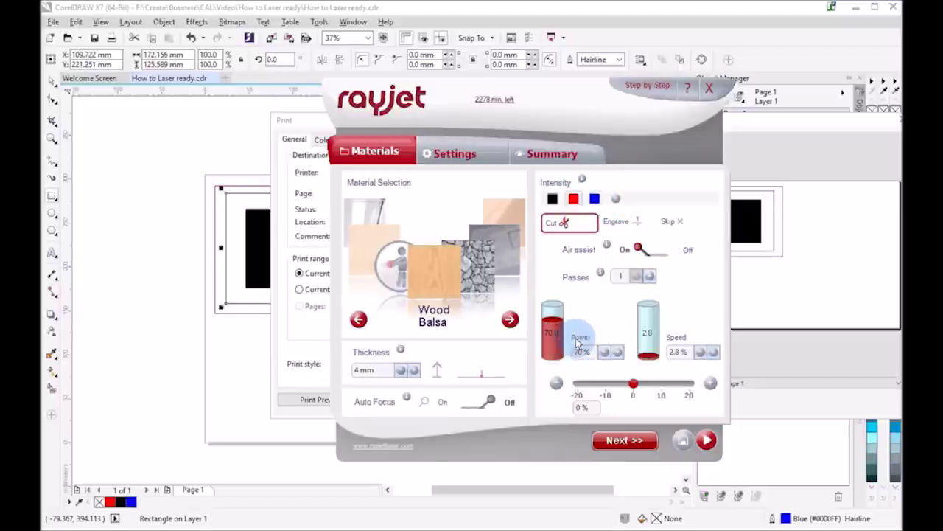
click(552, 200)
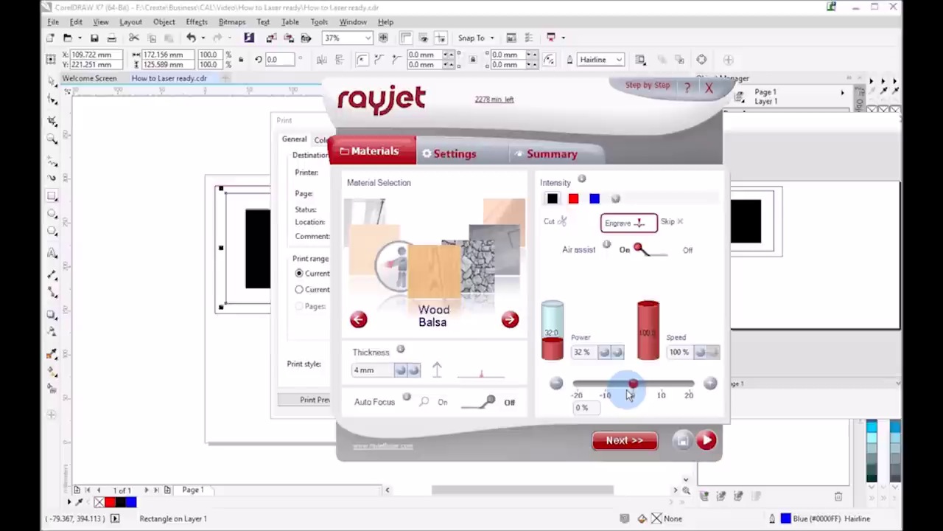
- Go from the Materials tab to the Settings page (Standard process, 500 dpi)
click(626, 440)
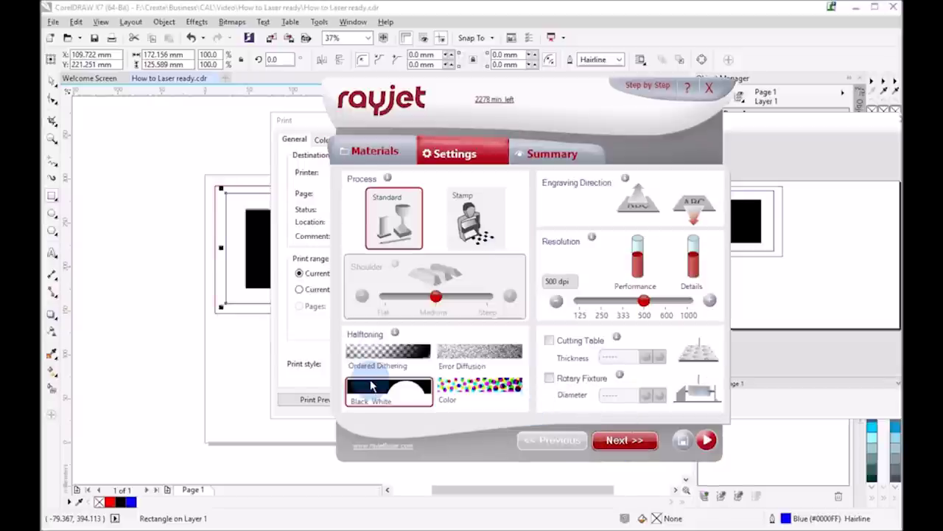